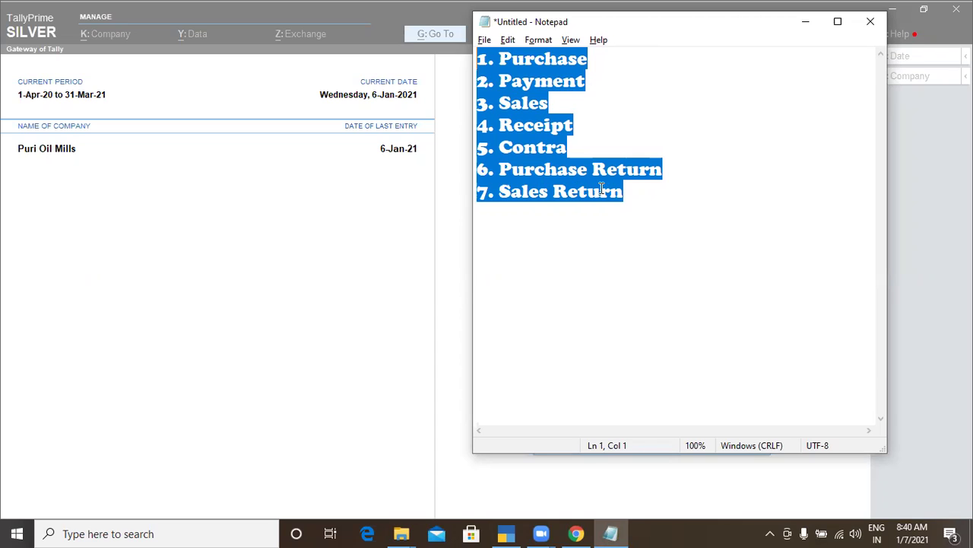
Step: Add the line "8. Daybook Report" below Sales Return in the Notepad list
click(695, 202)
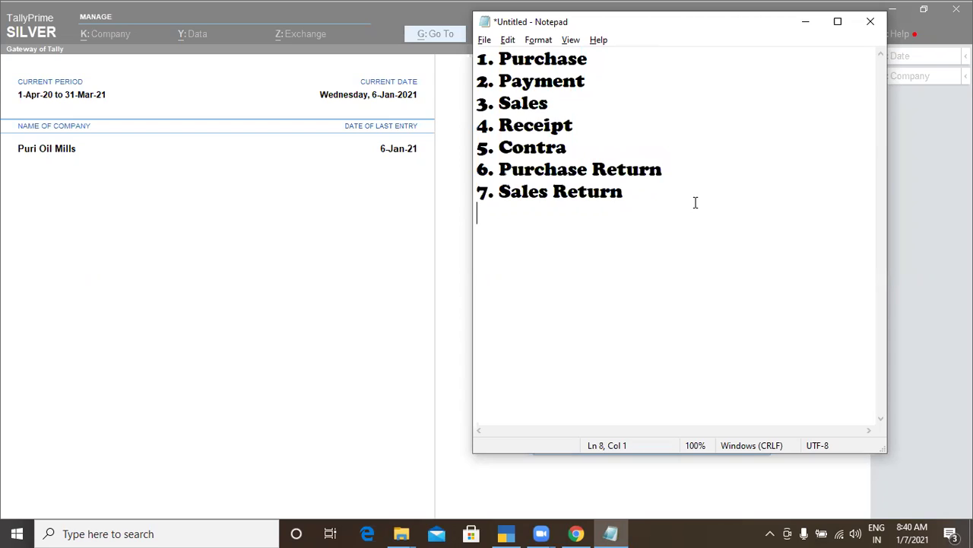
text(8. Daybook)
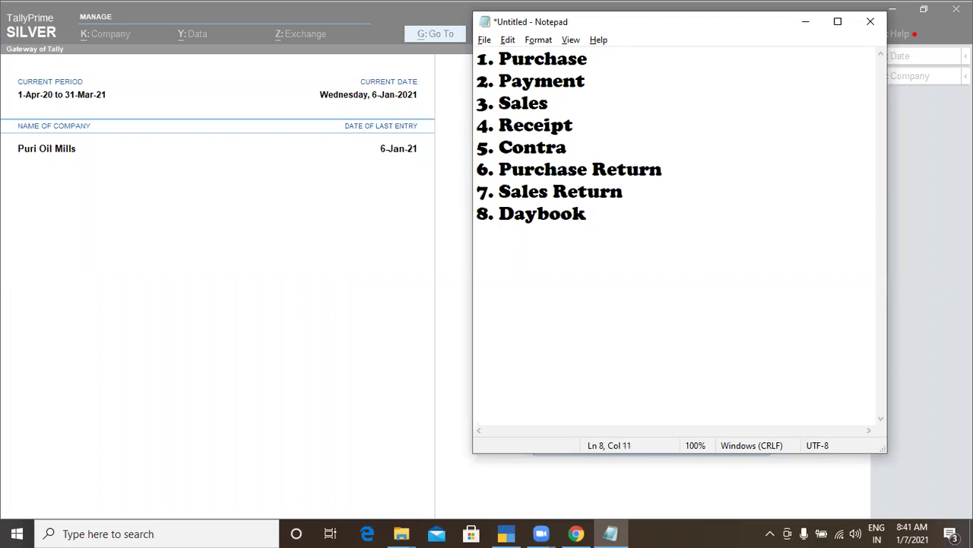
text( Report)
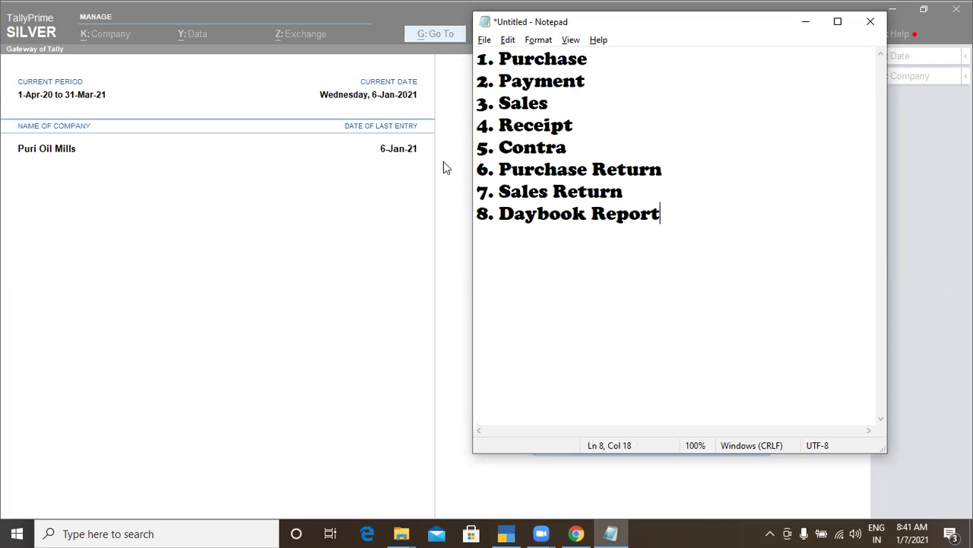
Step: Extend the Daybook Report line in the list with " - Day to Day Trasactions"
click(149, 266)
key(alt+Tab)
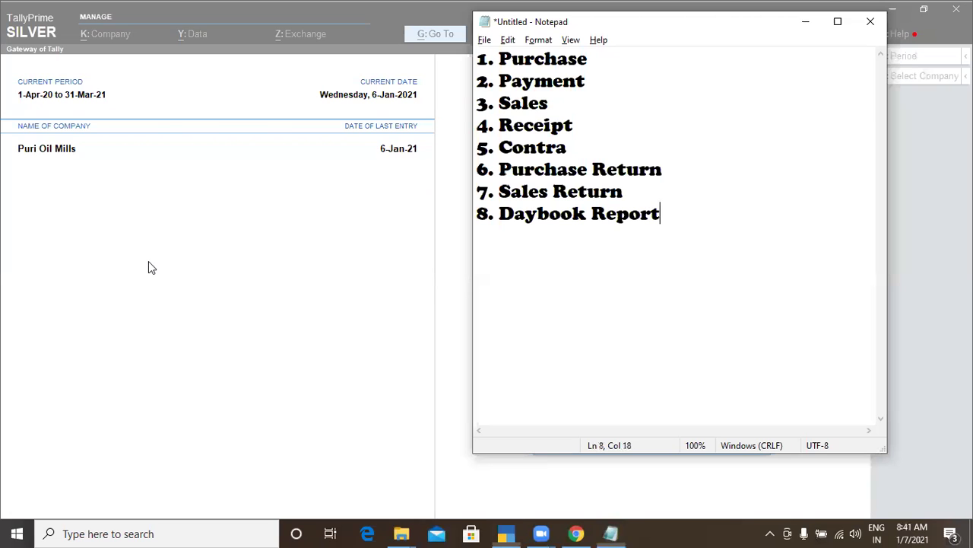
text(- )
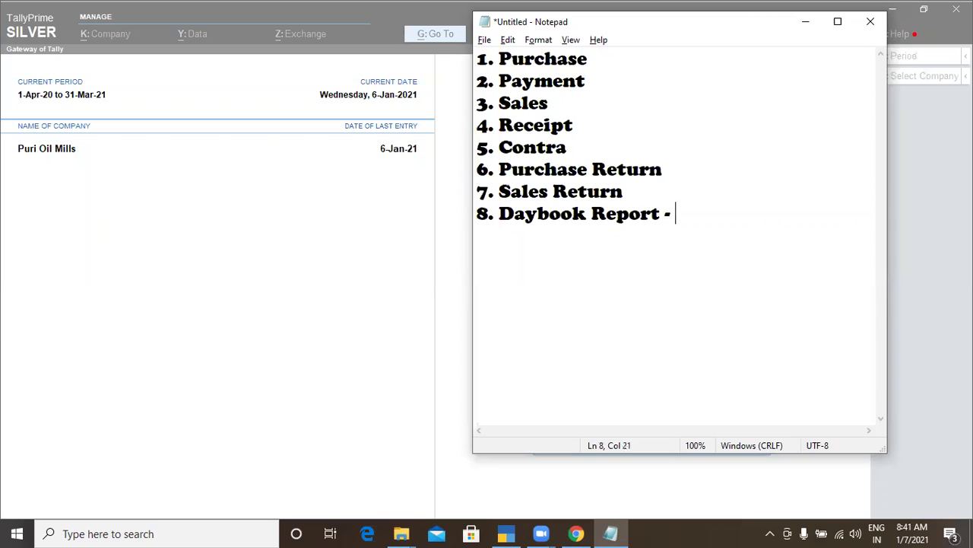
text(Daya)
key(BackSpace)
text(to)
text( Dauy)
key(BackSpace)
key(BackSpace)
text(y Trasactions)
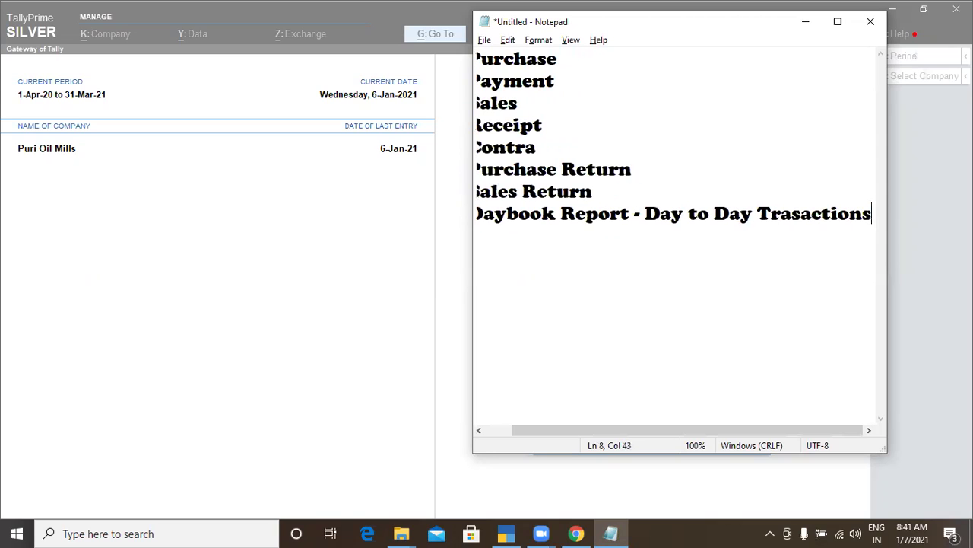
Step: Switch to TallyPrime and open the Day Book of Puri Oil Mills
click(196, 281)
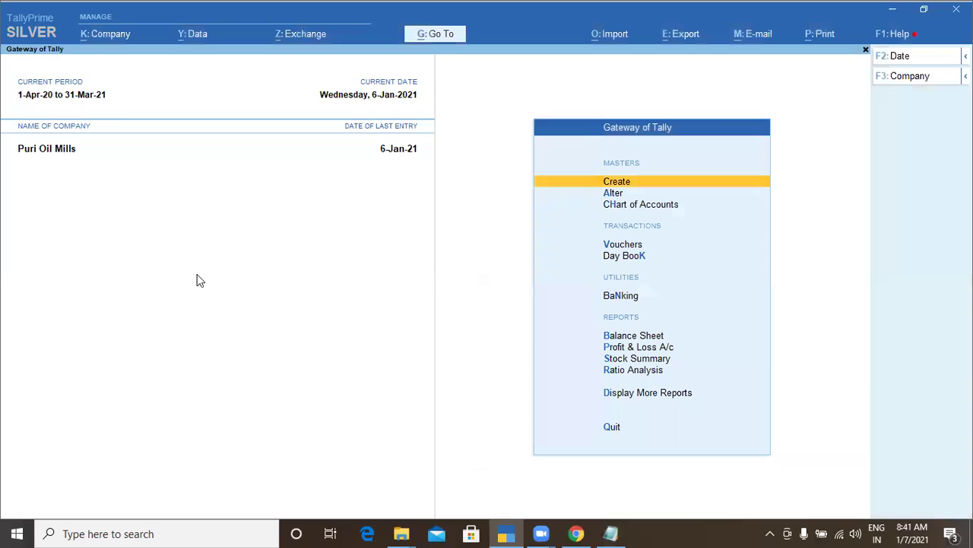
key(Down)
key(Down)
key(Down)
key(Down)
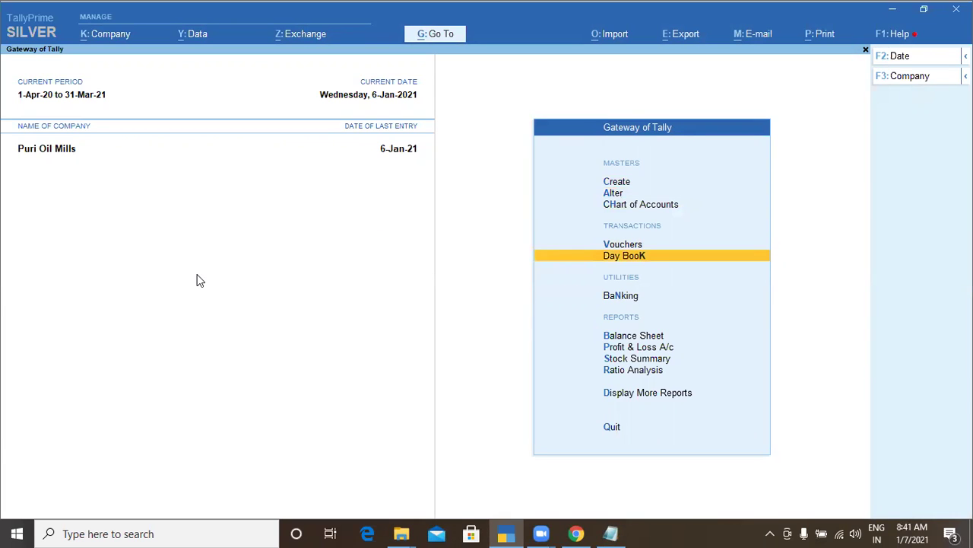
key(Return)
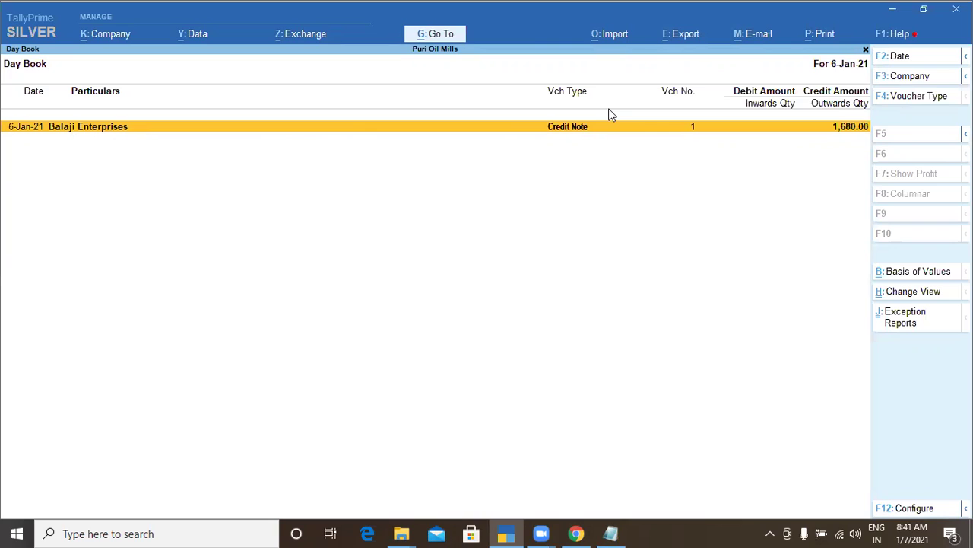
Step: Change the Day Book date to 1 January (1.jan)
key(F2)
text(1.jan)
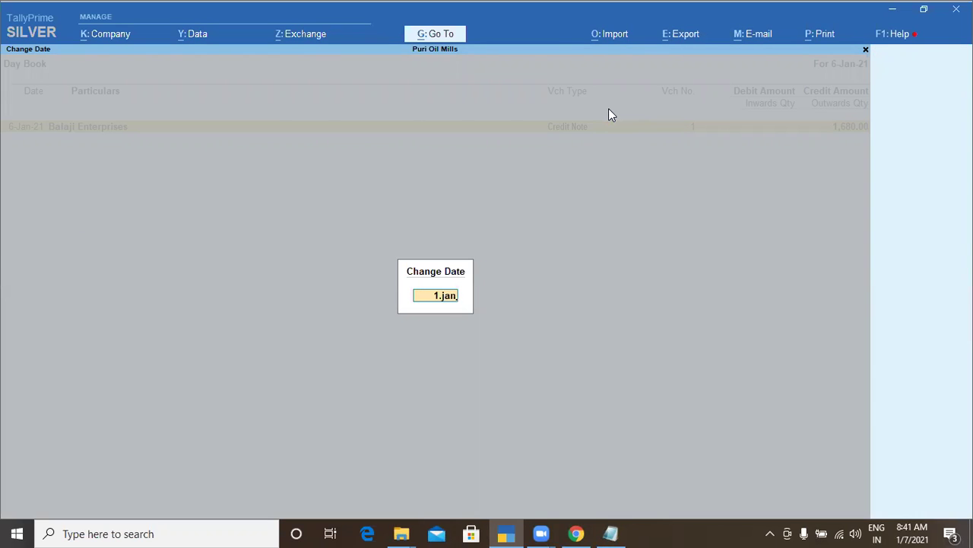
key(Return)
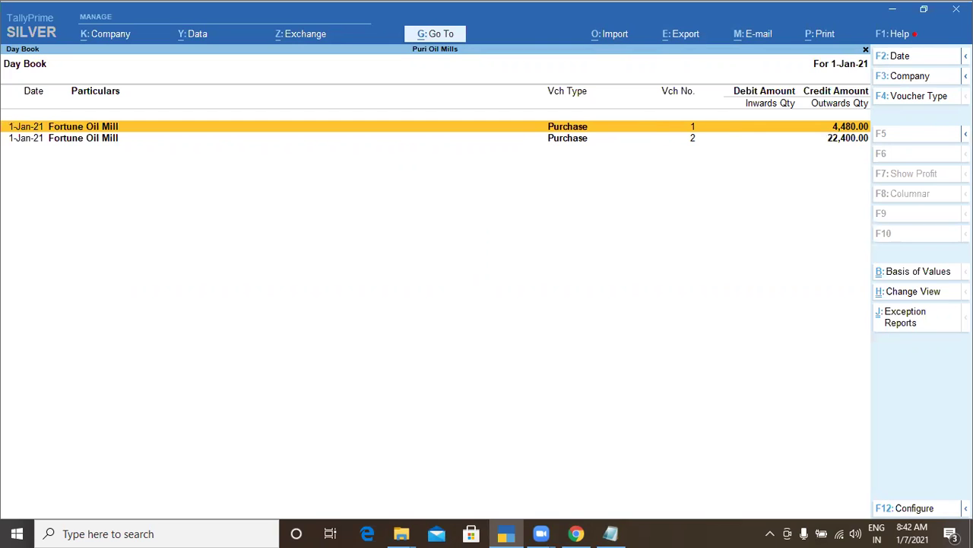
Step: Set the Day Book period to run from 1-1-2021 to 31 January (31.1)
key(alt+F2)
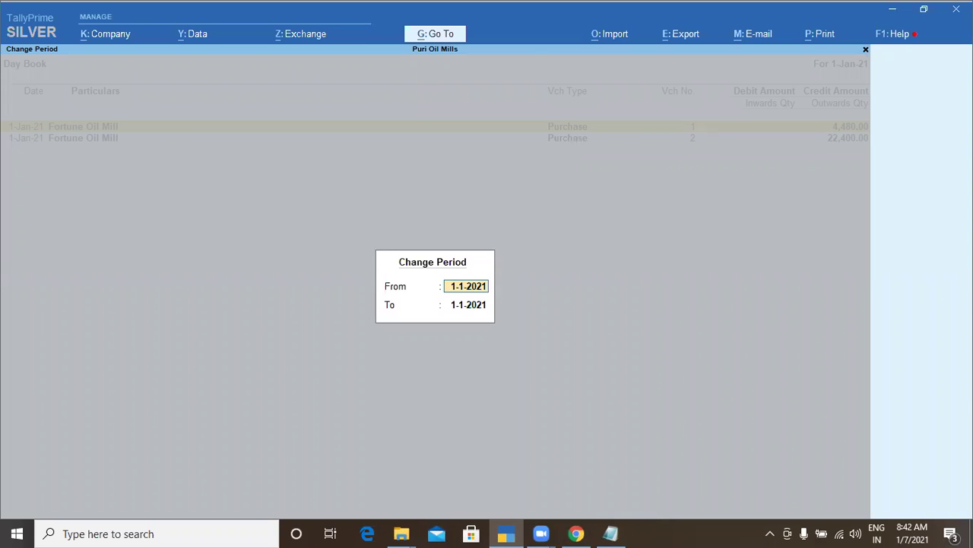
key(Return)
text(31.1)
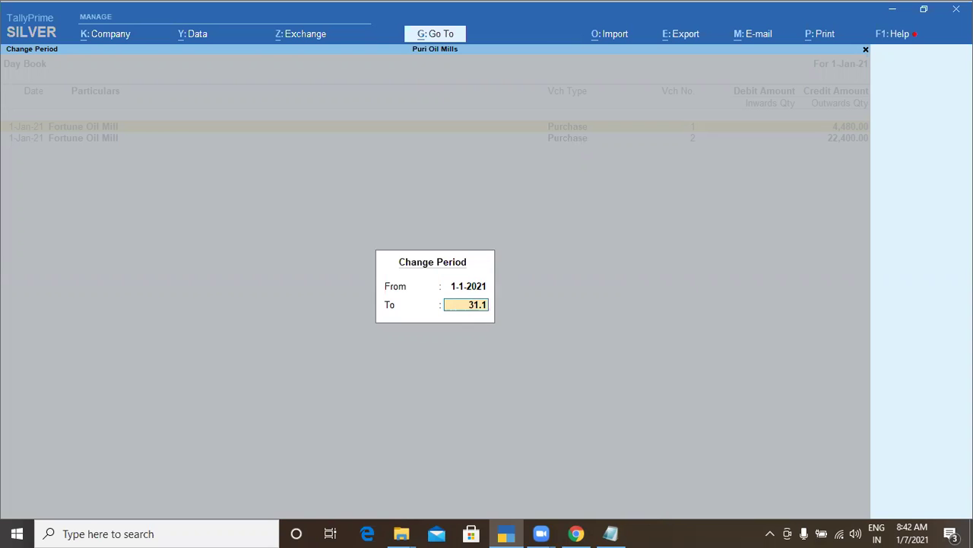
key(Return)
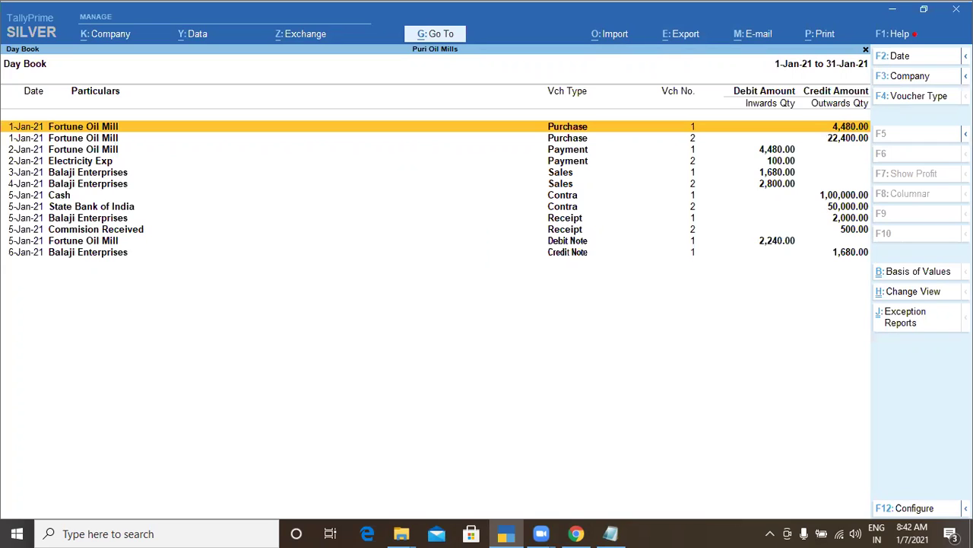
Step: Open the Balaji Enterprises sales voucher no. 2 dated 4-Jan-21 from the Day Book
key(Down)
key(Down)
key(Down)
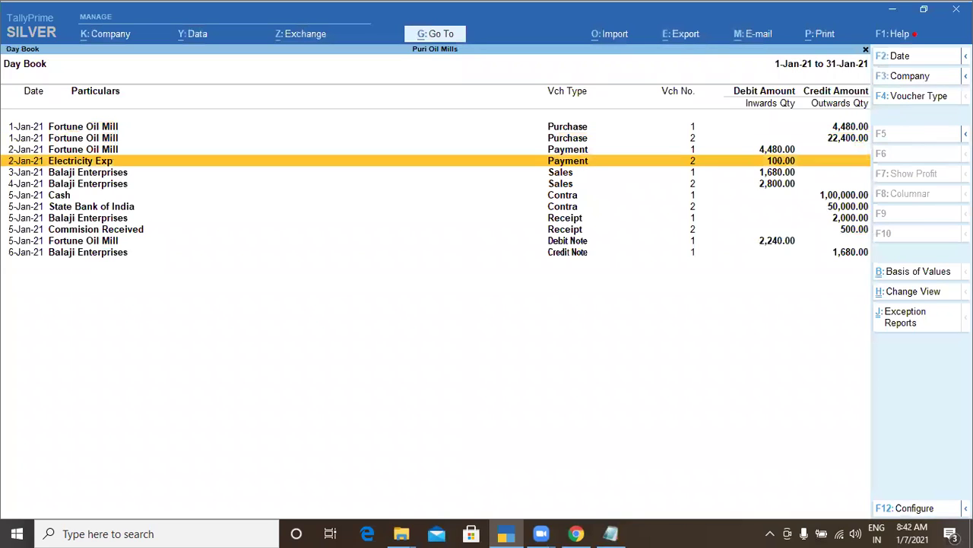
key(Down)
key(Down)
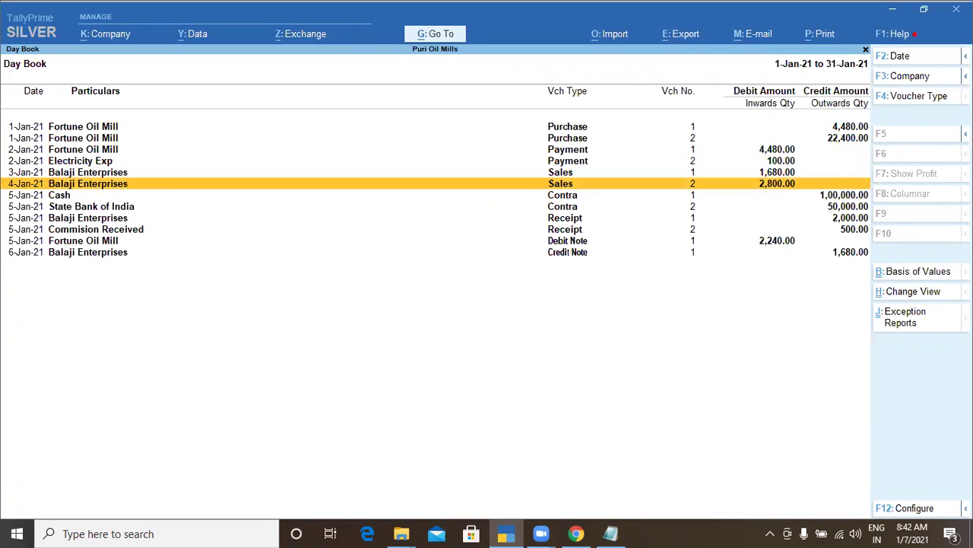
key(Return)
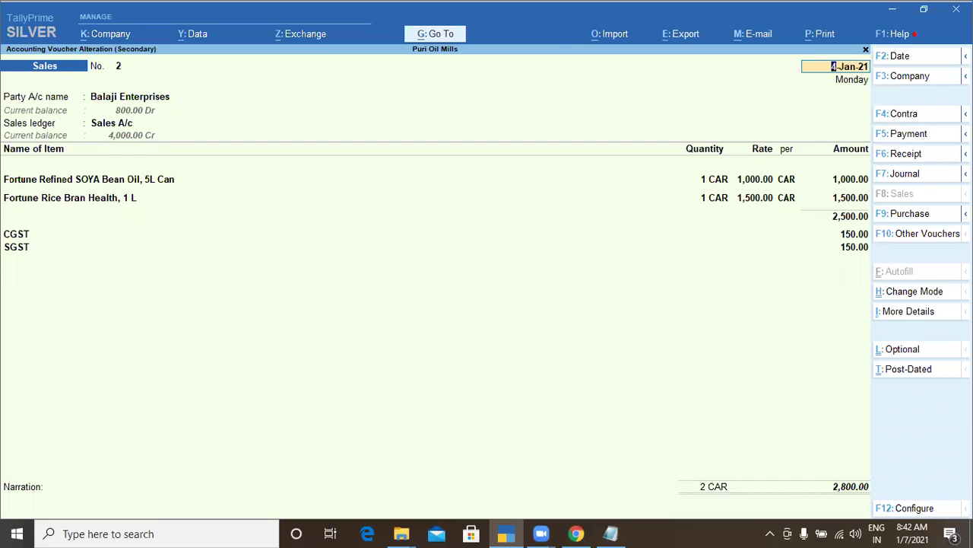
Step: Preview the sales voucher's printed tax invoice, then return to the Day Book without altering the voucher
key(alt+p)
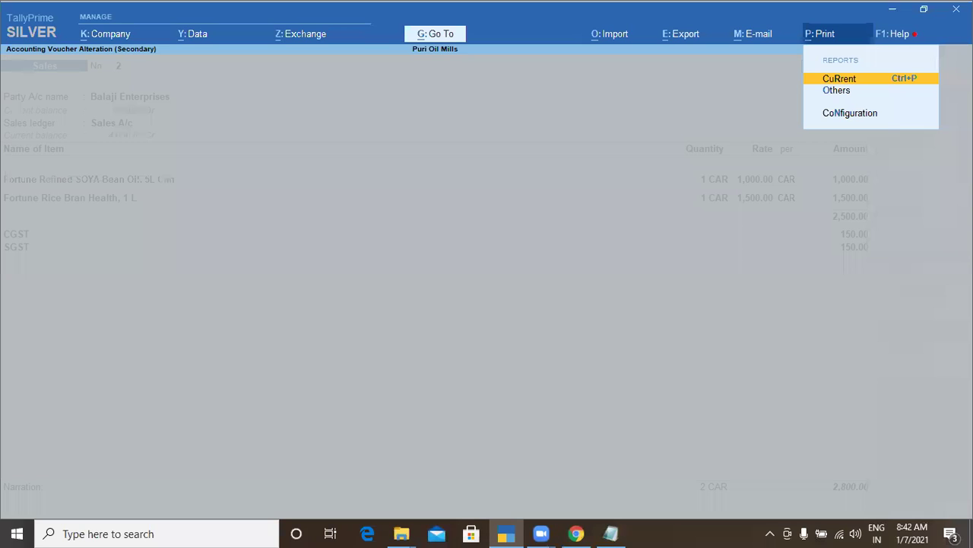
key(Return)
key(i)
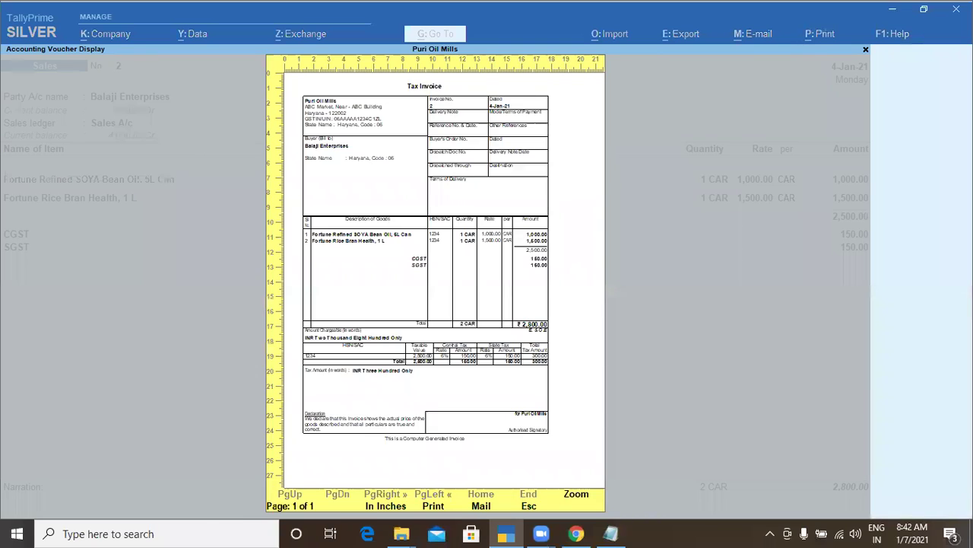
key(Return)
key(Escape)
key(Escape)
key(Escape)
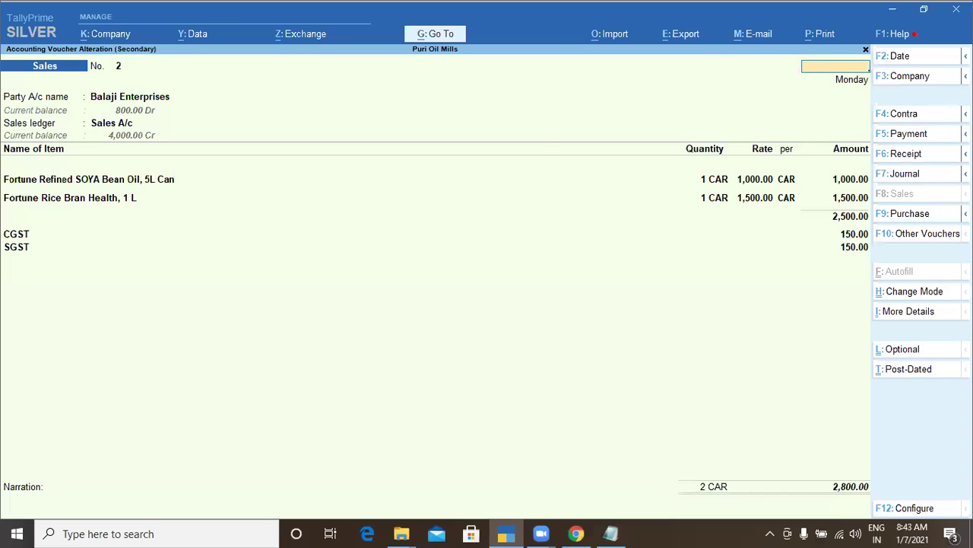
key(Escape)
key(Return)
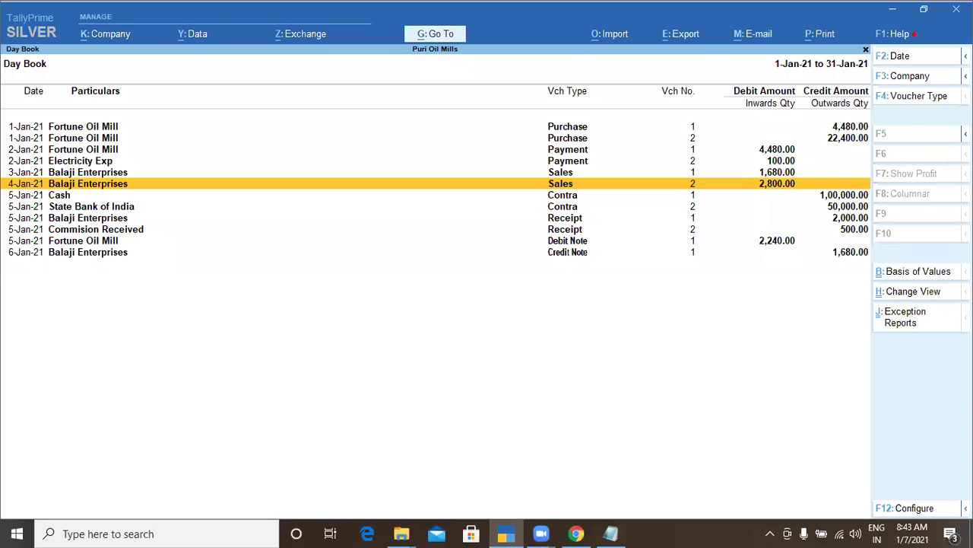
Step: Preview the printout of the January Day Book enlarged, then close it without printing
key(alt+p)
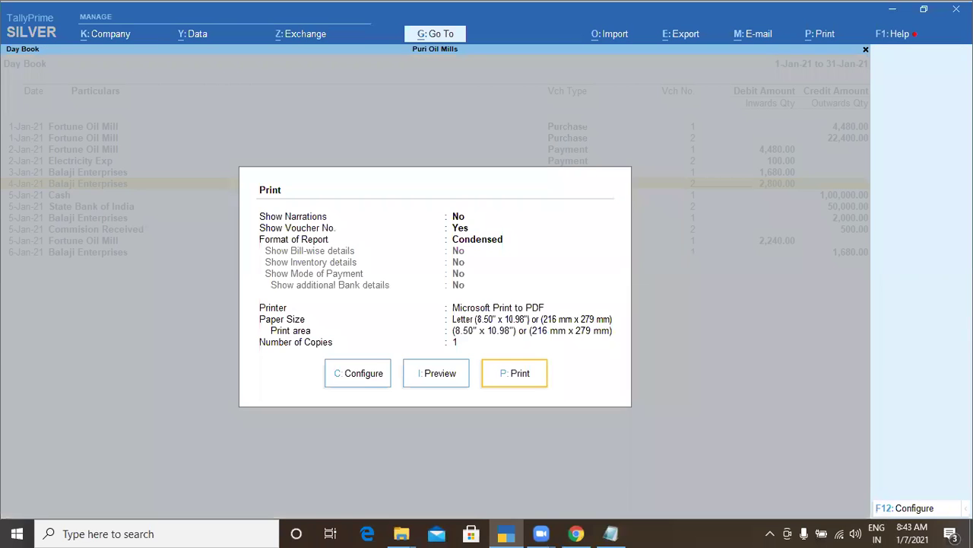
key(i)
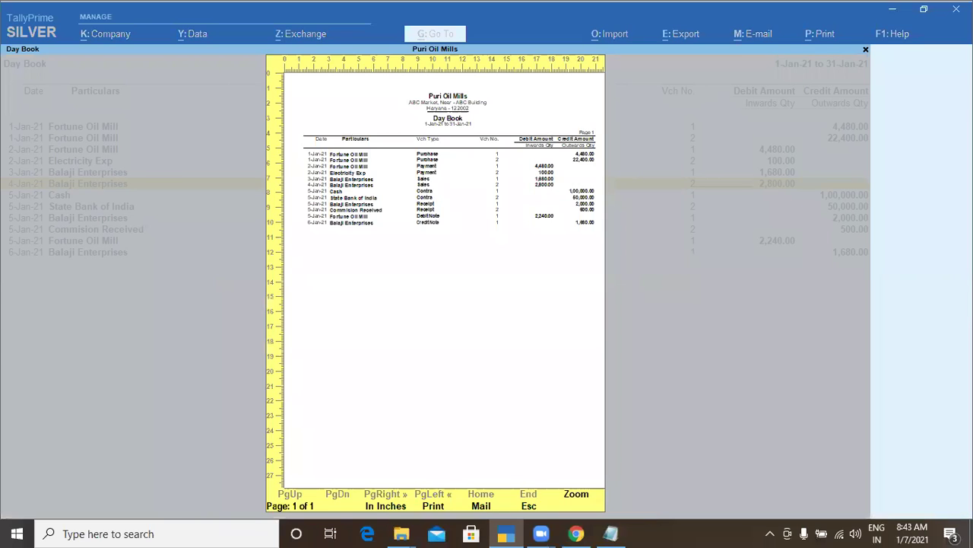
key(Return)
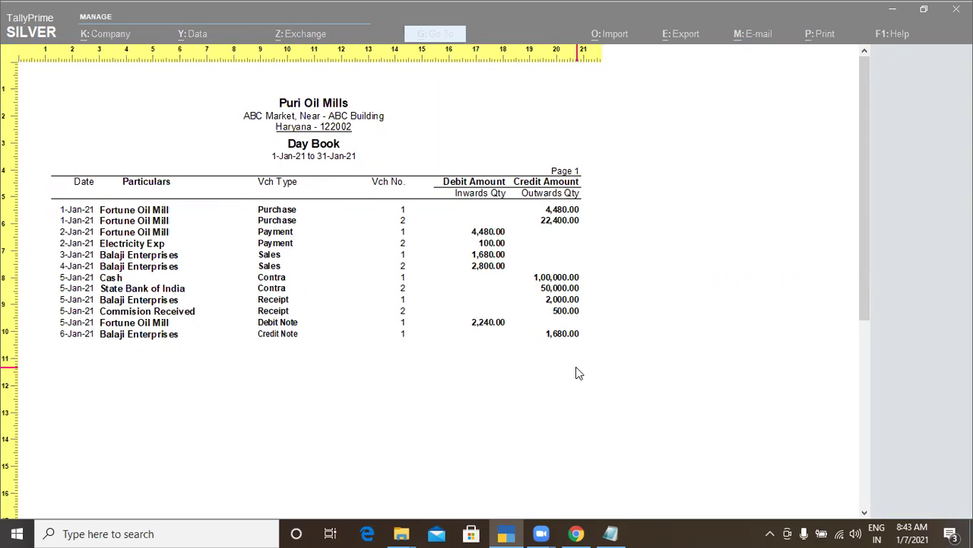
key(Escape)
key(Escape)
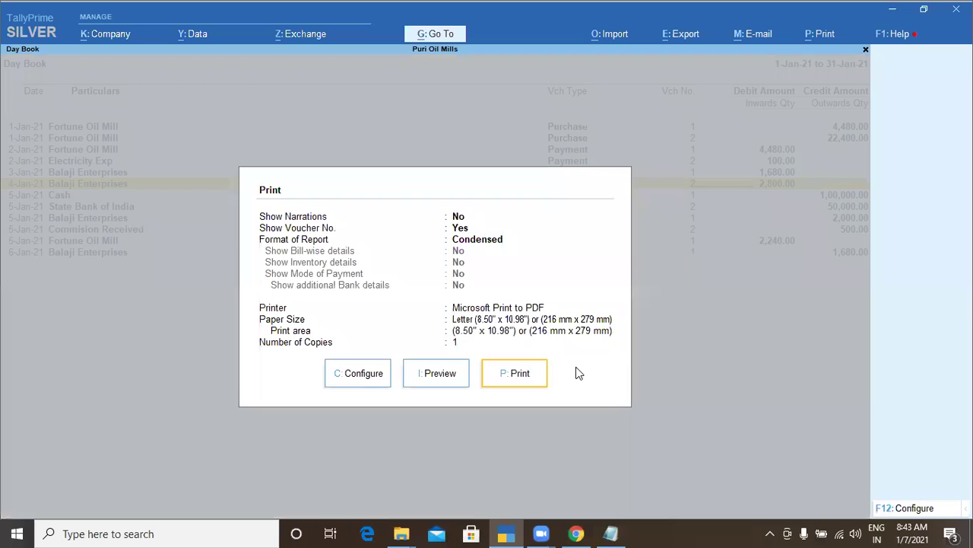
key(Escape)
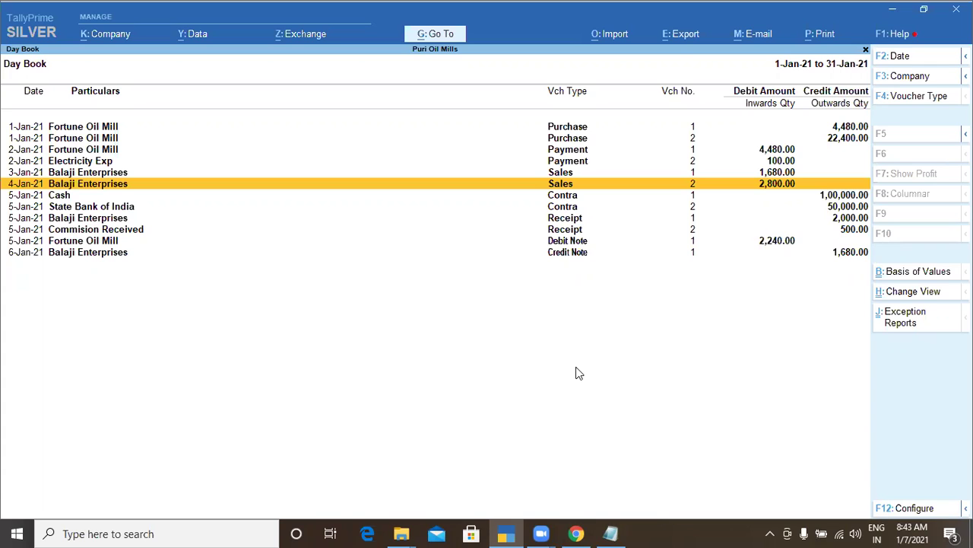
Step: Show the Day Book in detailed format and go to the first Fortune Oil Mill purchase voucher of 1-Jan-21
key(alt)
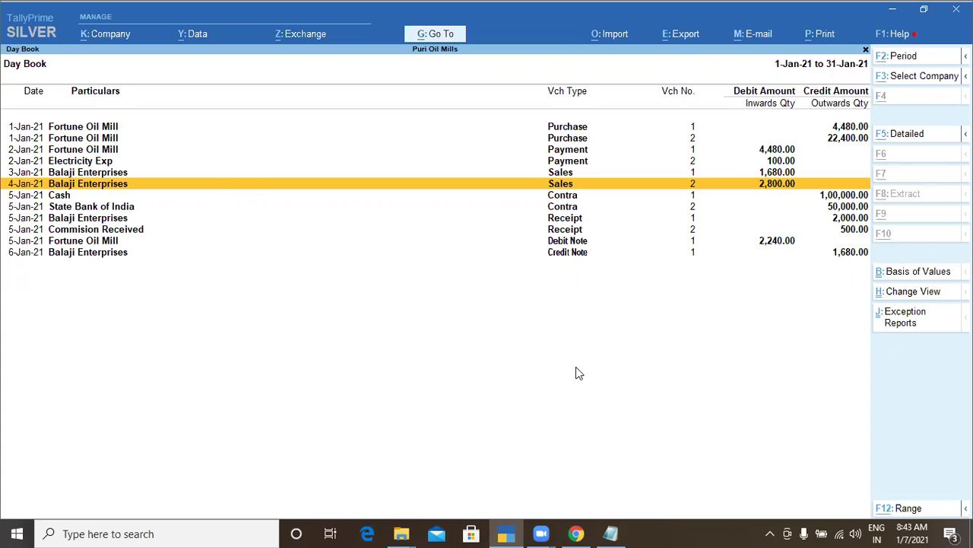
key(alt+F5)
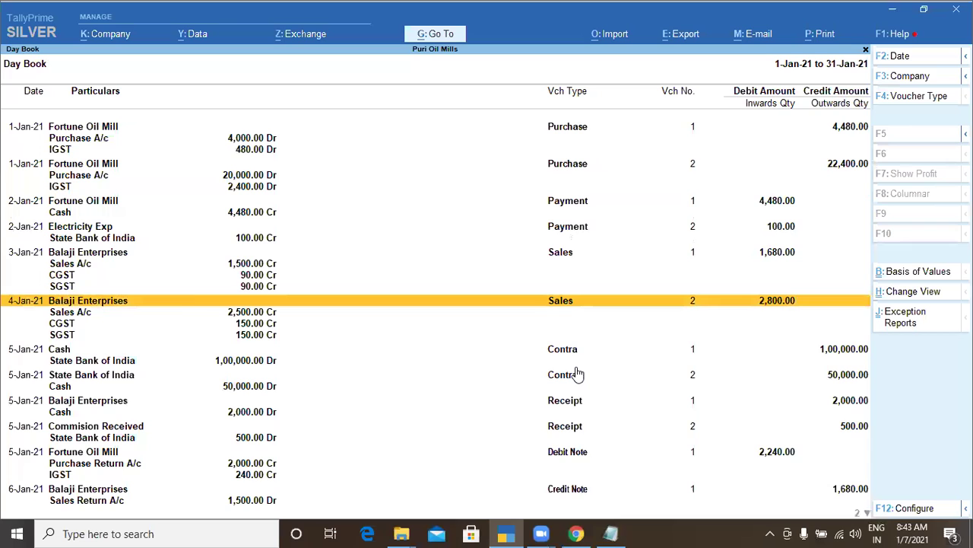
key(Up)
key(Up)
key(Up)
key(Up)
key(Up)
key(Up)
key(Up)
key(Up)
key(Up)
key(Up)
key(Up)
key(Up)
key(Up)
key(Up)
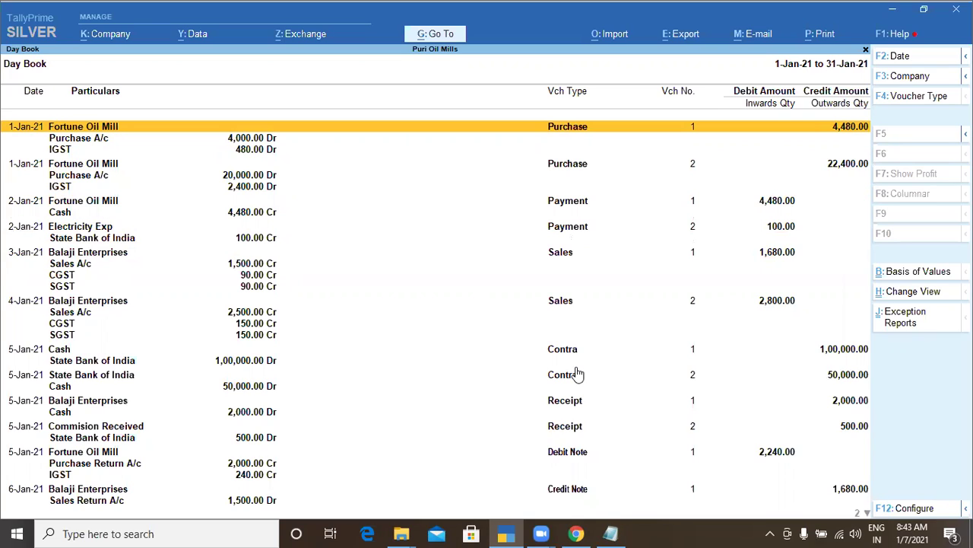
Step: Examine the ledger-wise breakdown of the vouchers in the detailed January Day Book, then close the report
key(Down)
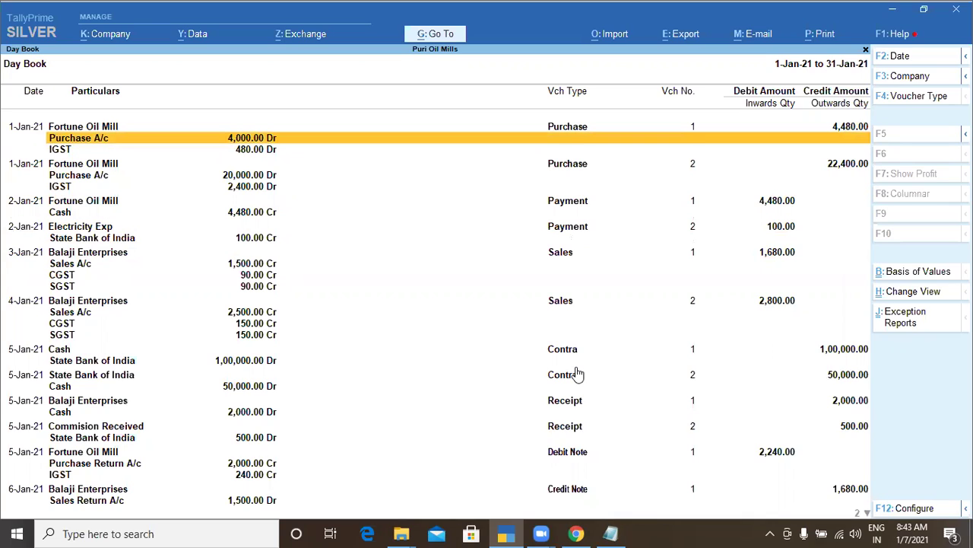
key(Up)
key(Down)
key(Down)
key(Down)
key(Down)
key(Down)
key(Down)
key(Down)
key(Down)
key(Down)
key(Down)
key(Down)
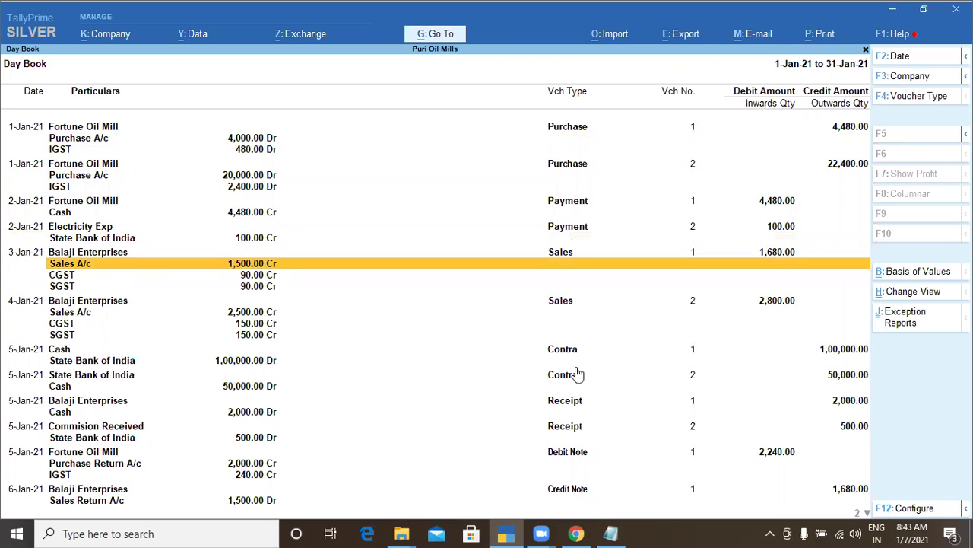
key(Down)
key(Down)
key(Down)
key(Down)
key(Down)
key(Down)
key(Down)
key(Down)
key(Down)
key(Down)
key(Down)
key(Down)
key(Down)
key(Down)
key(Down)
key(Down)
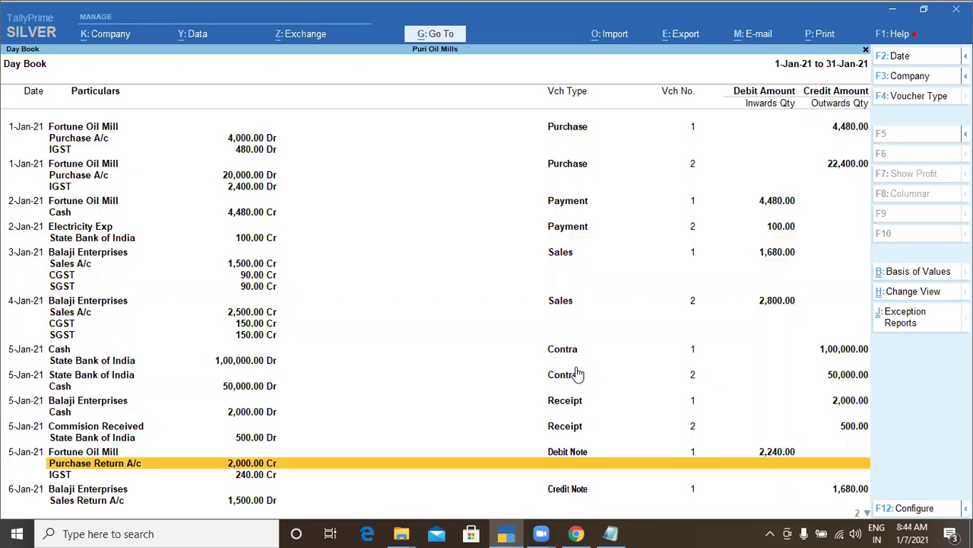
key(Up)
key(Up)
key(Up)
key(Up)
key(Up)
key(Up)
key(Up)
key(Up)
key(Up)
key(Up)
key(Up)
key(Up)
key(Up)
key(Up)
key(Up)
key(Up)
key(Up)
key(Up)
key(Up)
key(Up)
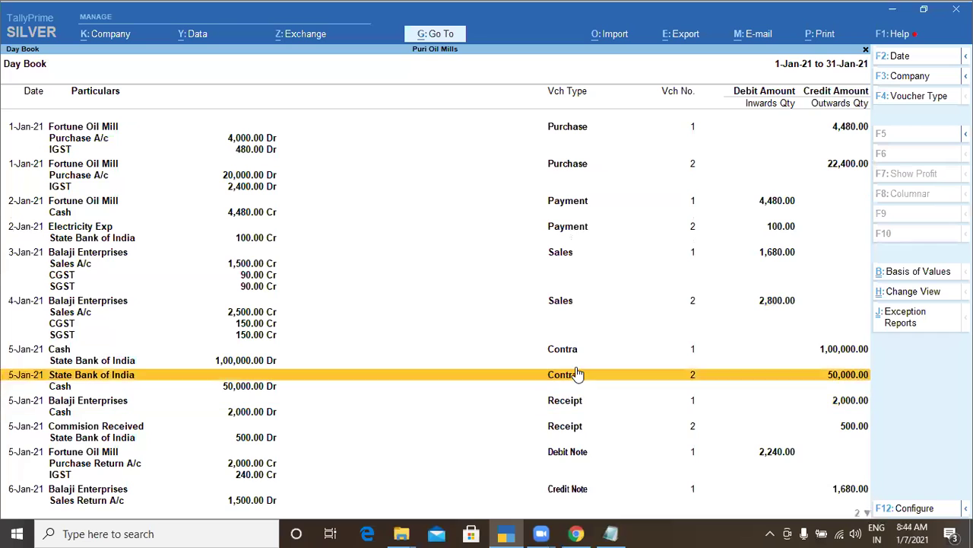
key(Down)
key(Down)
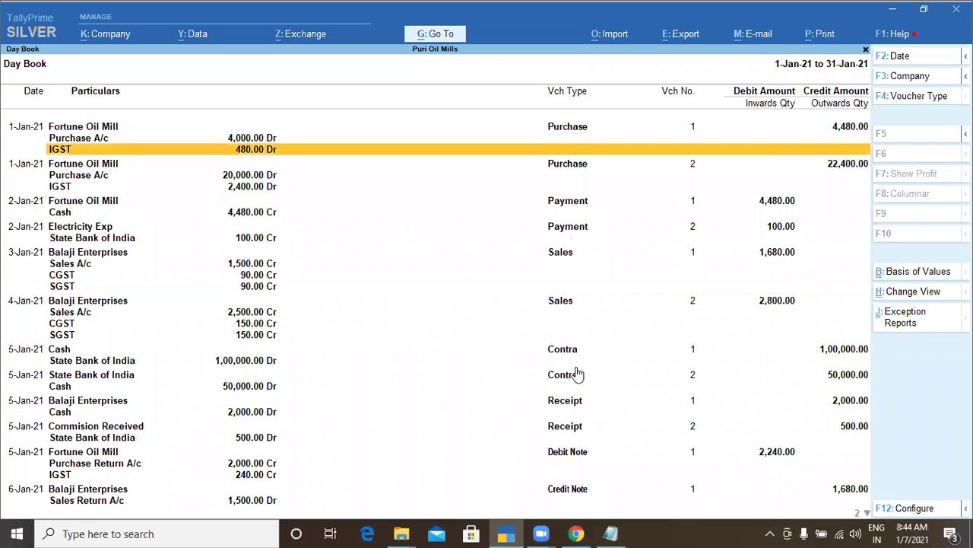
key(Down)
key(Down)
key(Down)
key(Down)
key(Down)
key(Down)
key(Down)
key(Down)
key(Down)
key(Down)
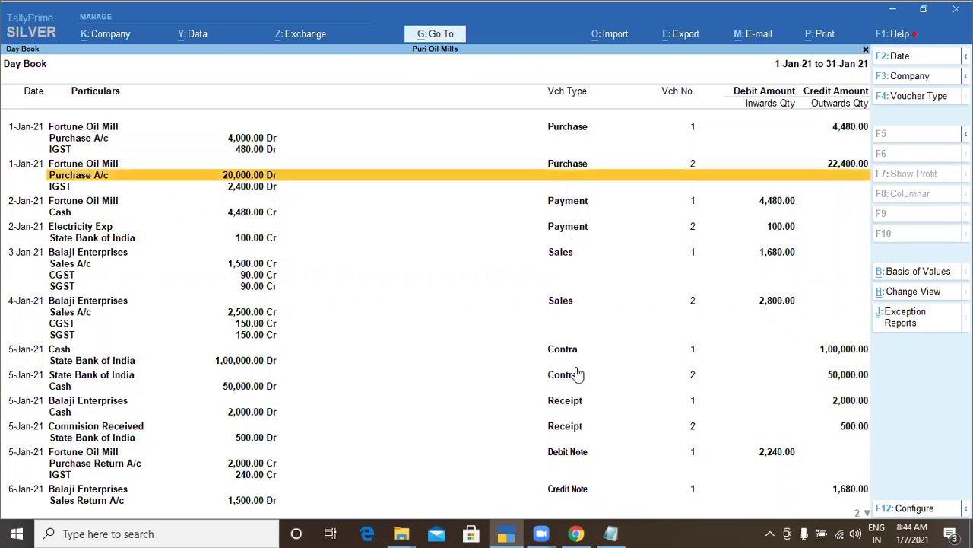
key(Down)
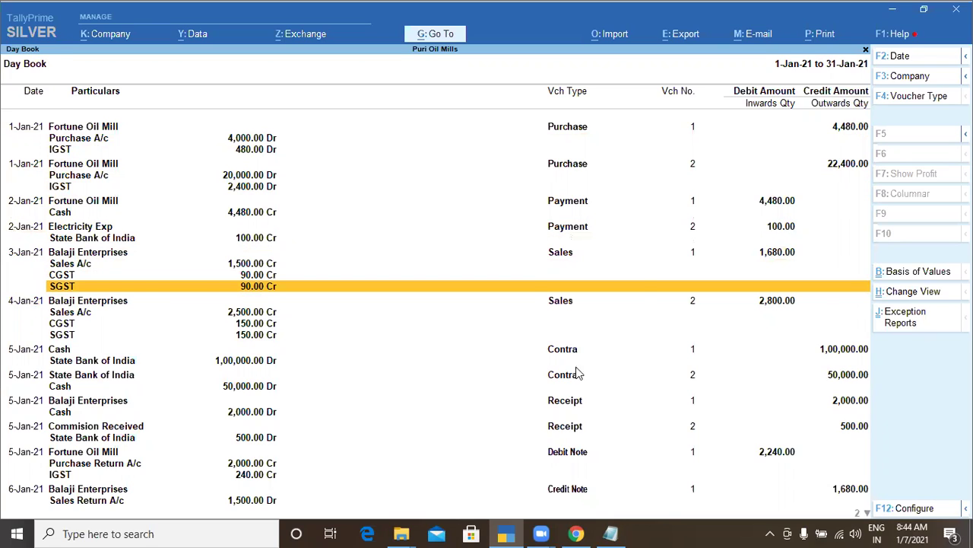
key(Escape)
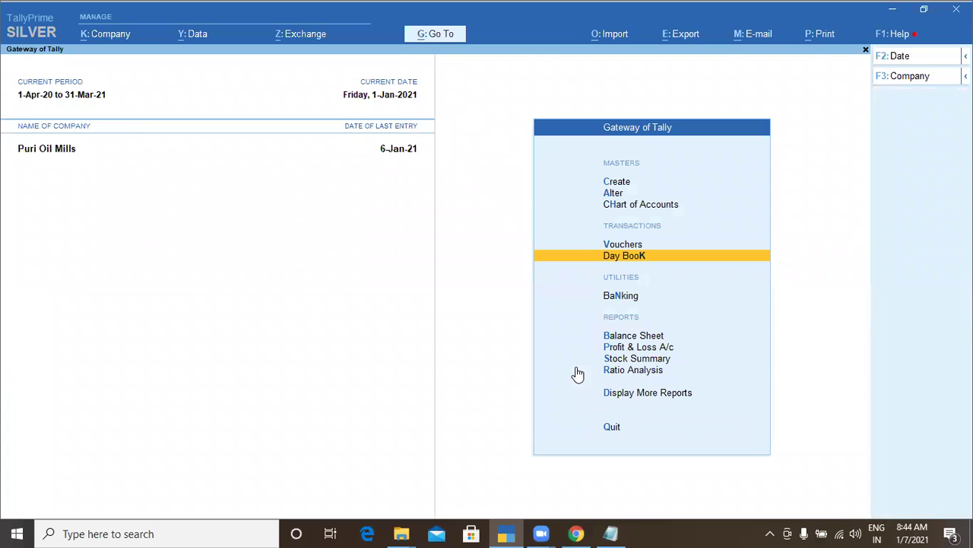
Step: Reopen the Day Book and leave both its From and To dates blank to cover the entries from 1-Apr-20 to 6-Jan-21
key(Return)
key(F2)
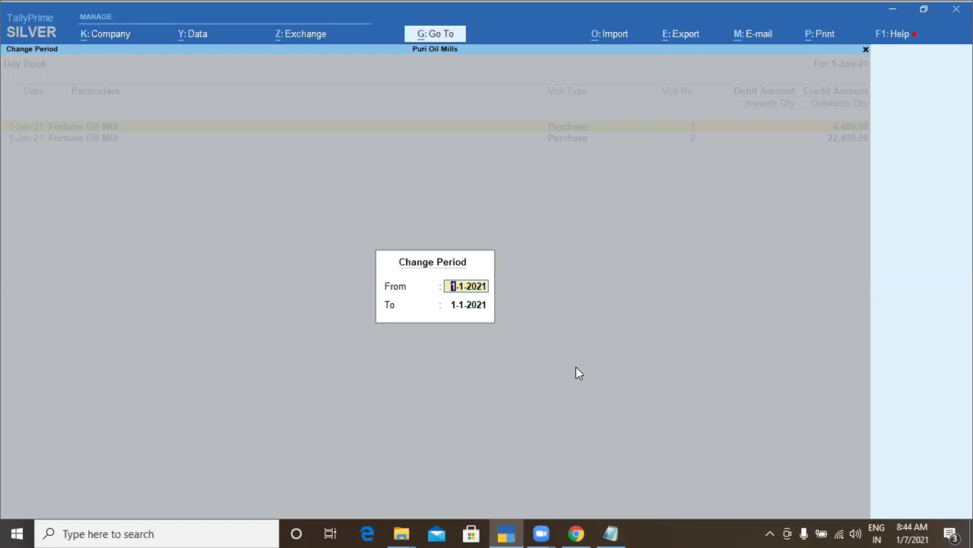
key(BackSpace)
key(Return)
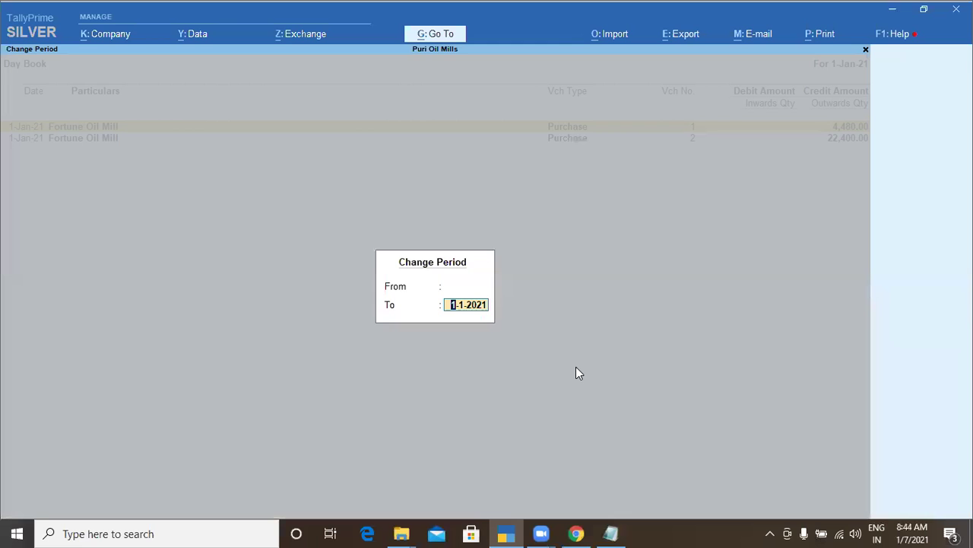
key(BackSpace)
key(Return)
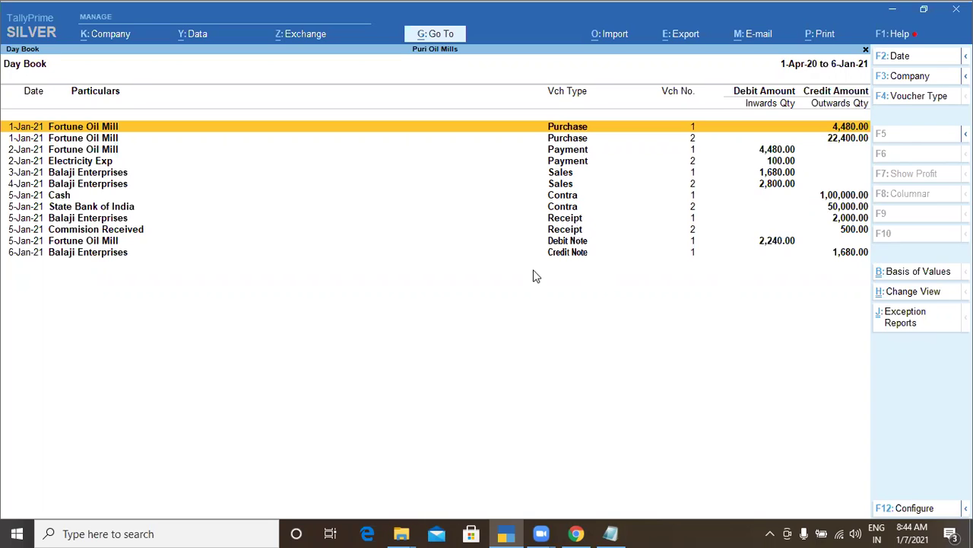
Step: Restrict the Day Book to the Sales voucher type to view the sales vouchers, then close the list
click(905, 98)
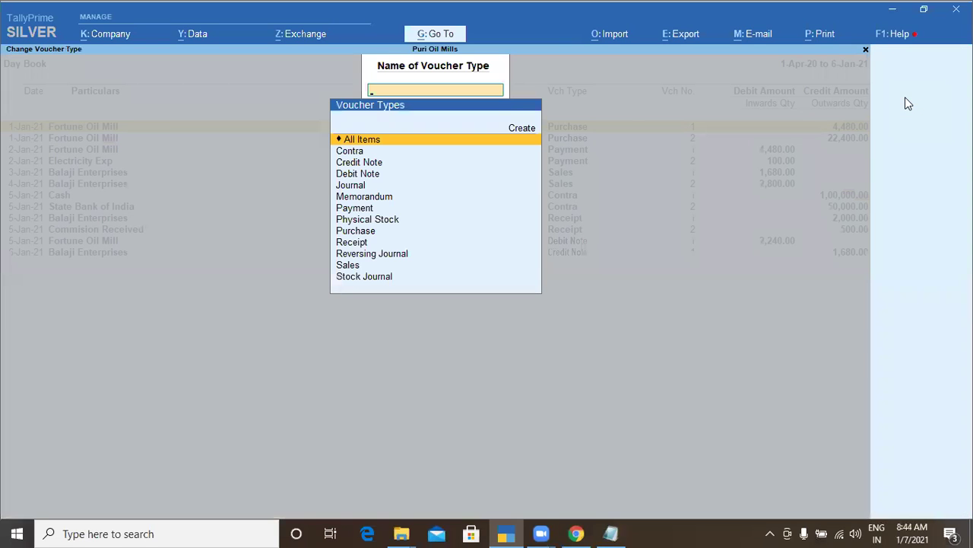
text(Sal)
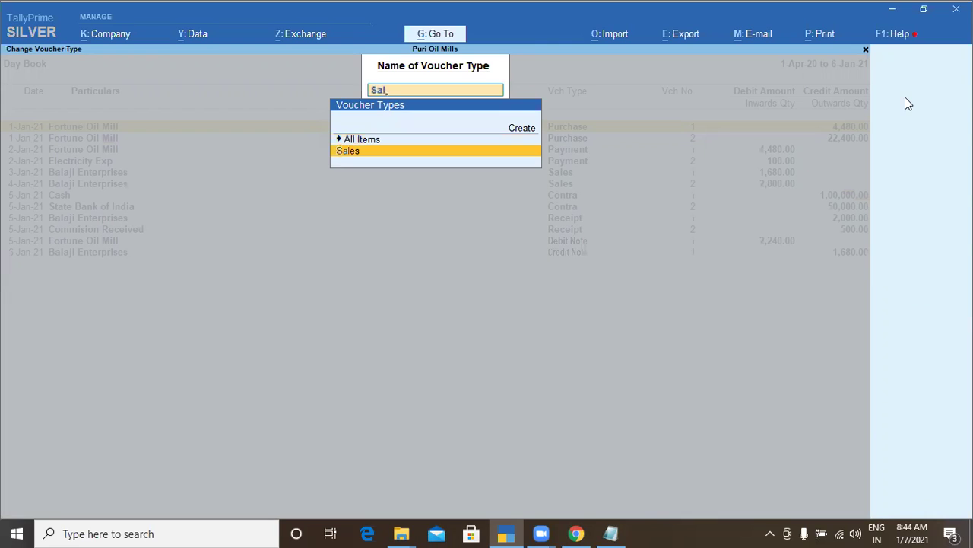
key(Return)
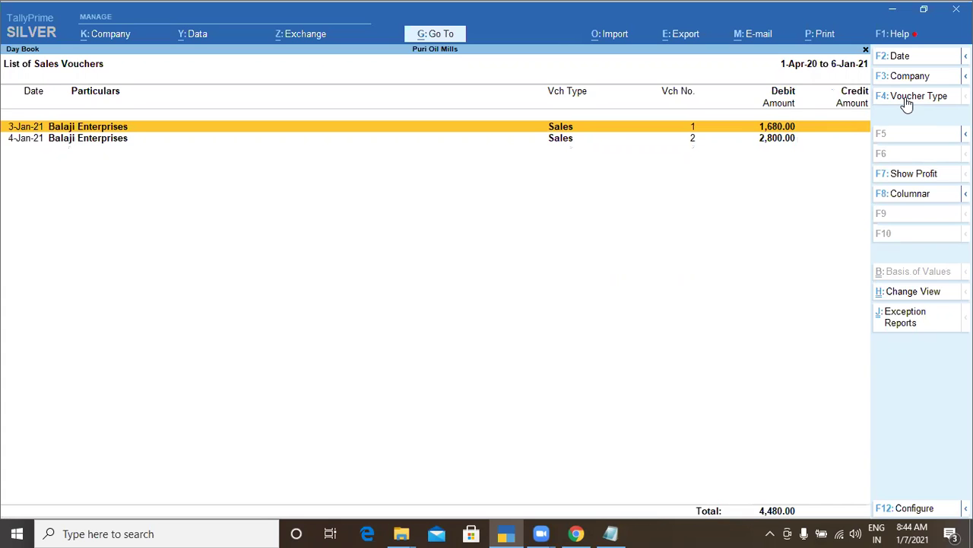
key(Escape)
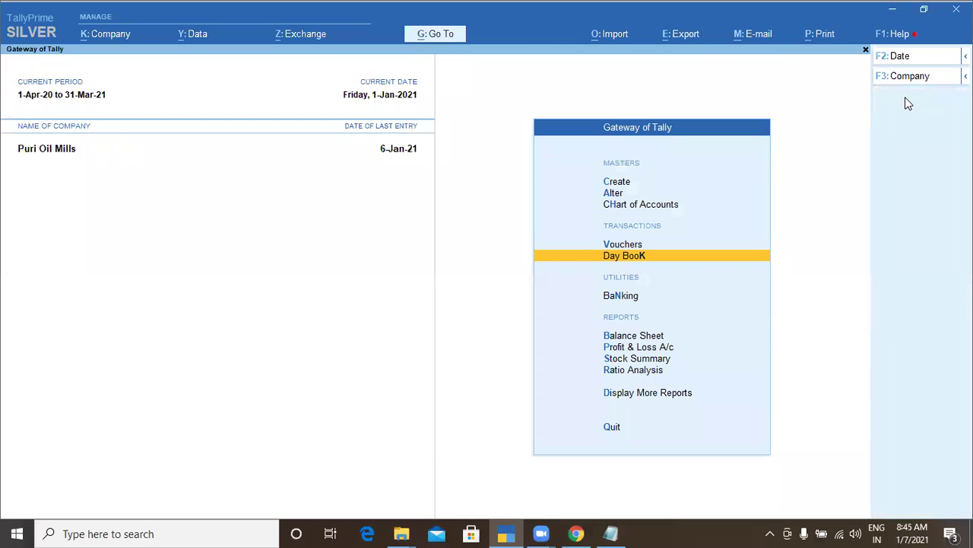
Step: Open the Day Book again with all voucher types for the period 1-Apr-20 to 6-Jan-21
key(Return)
key(F2)
key(Return)
key(Return)
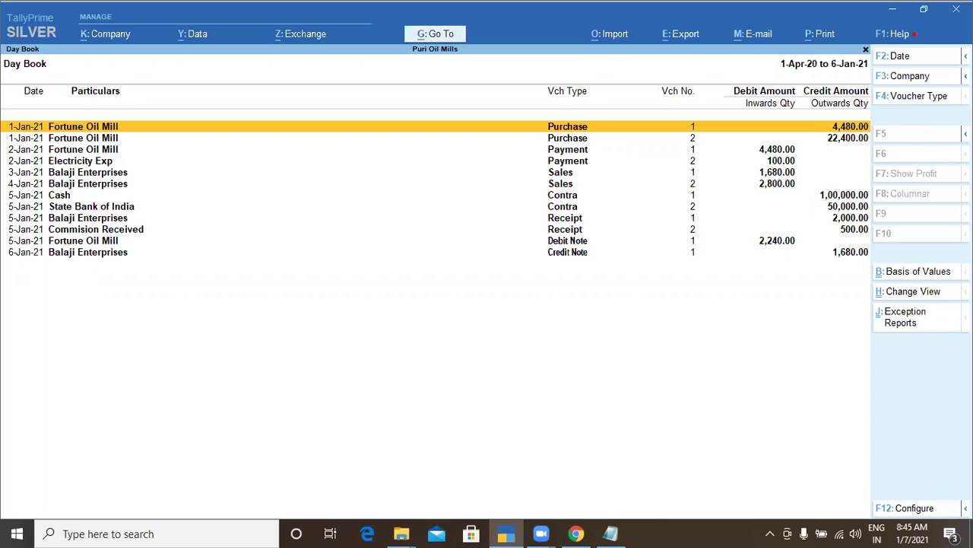
Step: Start a range filter on the Day Book for vouchers having Buyer Name as the particular
click(965, 508)
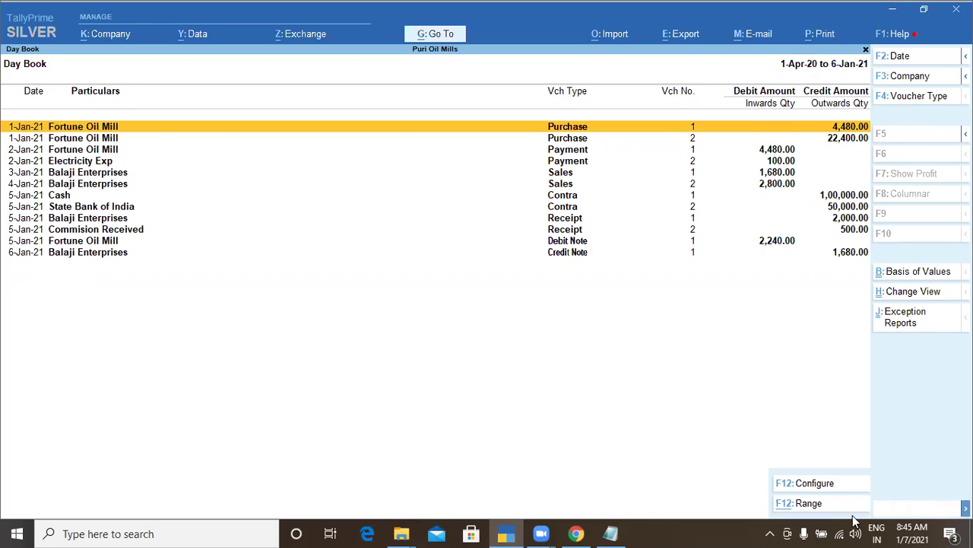
click(799, 505)
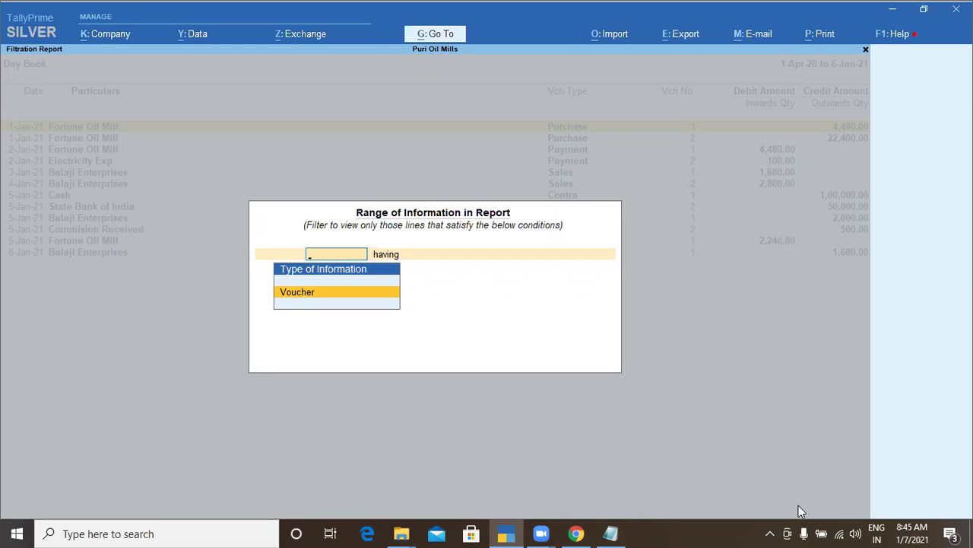
key(Return)
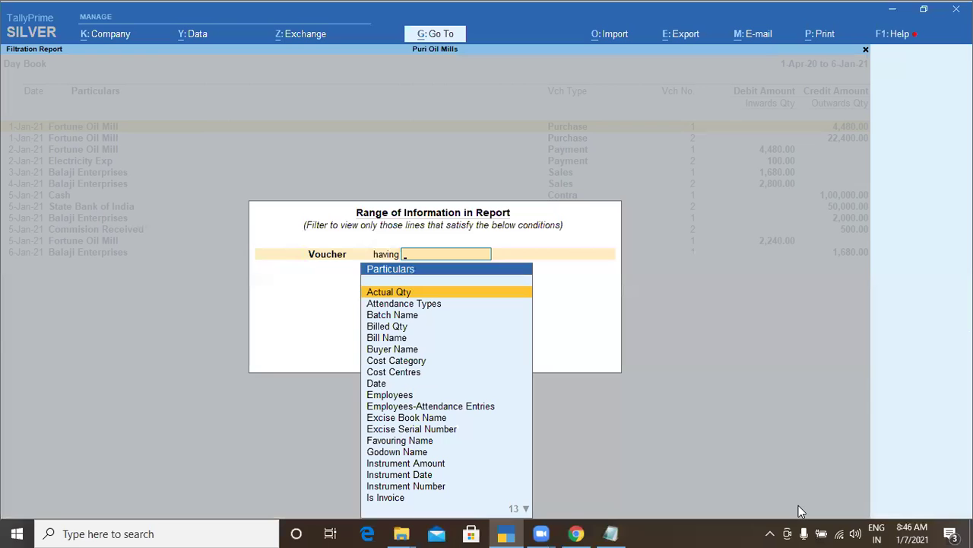
text(pa)
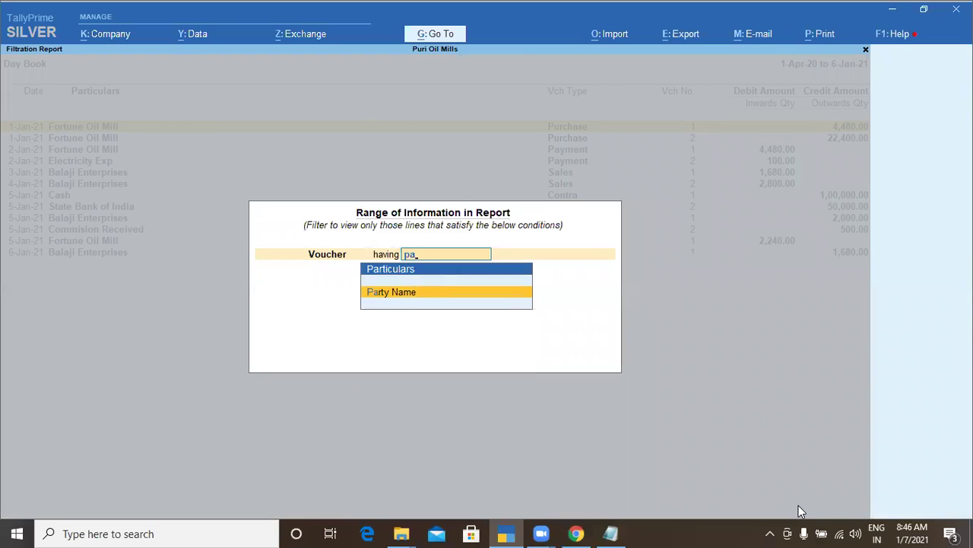
key(BackSpace)
key(BackSpace)
text(bu)
key(Return)
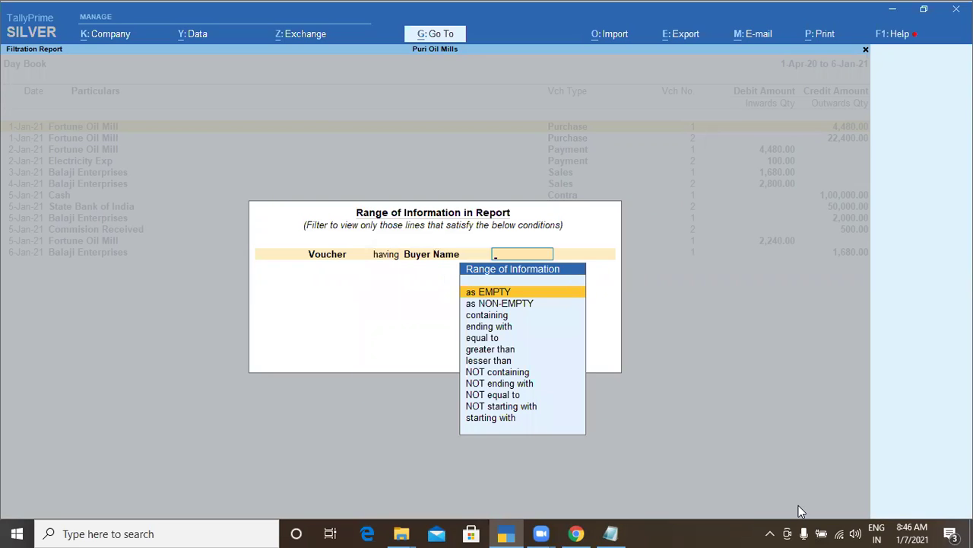
Step: Set the Buyer Name condition to containing "Balaji", end the condition list and apply the filter
text(co)
key(Return)
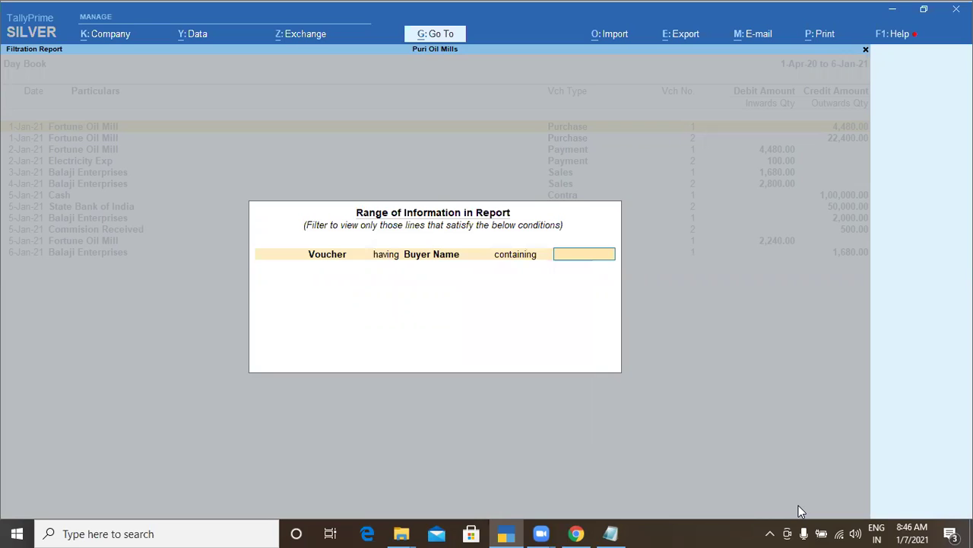
text(Balaji)
key(Return)
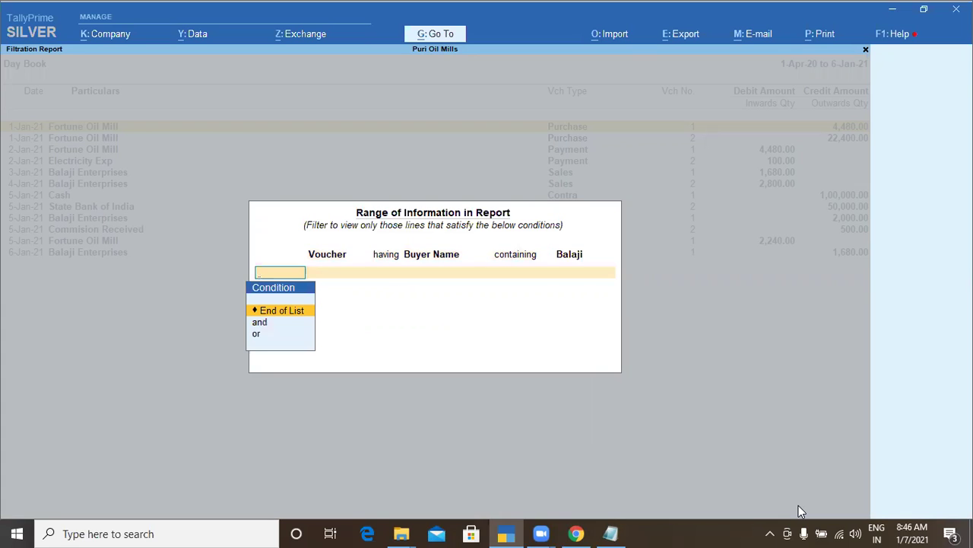
key(Return)
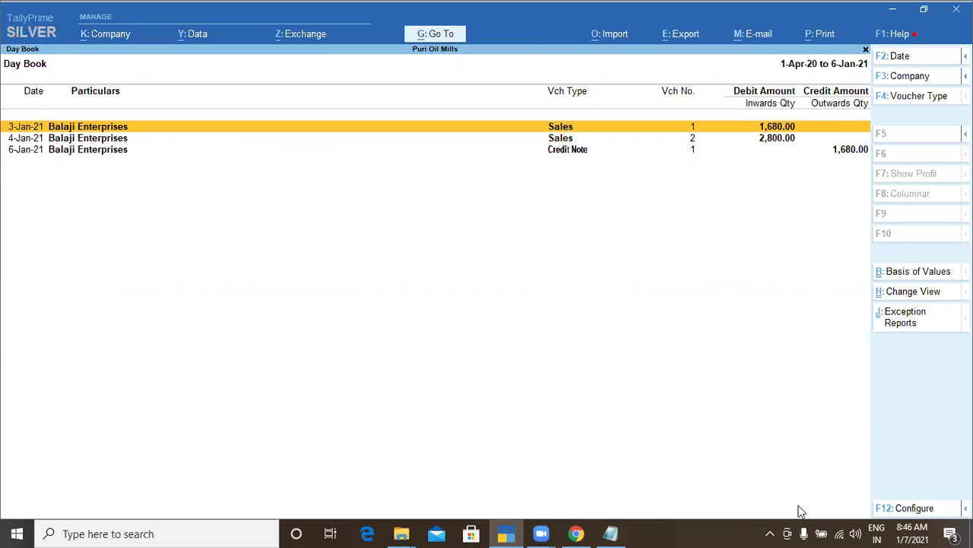
Step: View the Balaji Enterprises sales voucher no. 1 of 3-Jan-21, then return to the filtered Day Book without altering it
key(Return)
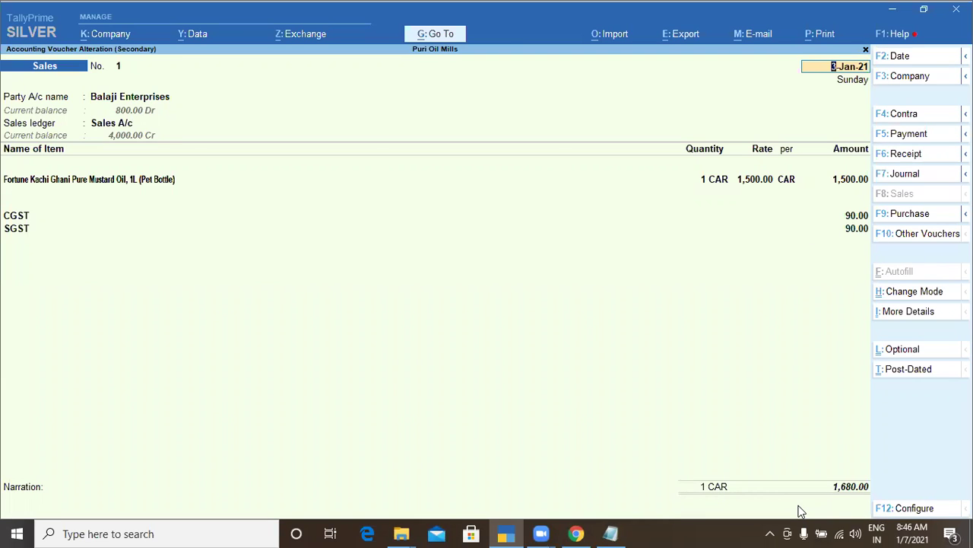
key(BackSpace)
key(Escape)
key(y)
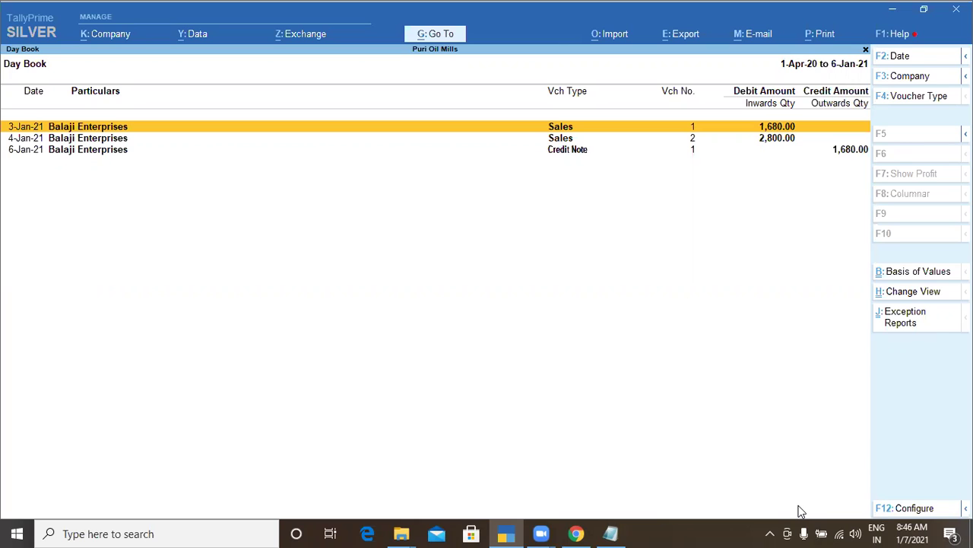
Step: Preview the printout of the filtered Day Book, then close it without printing
key(ctrl+p)
key(i)
key(Return)
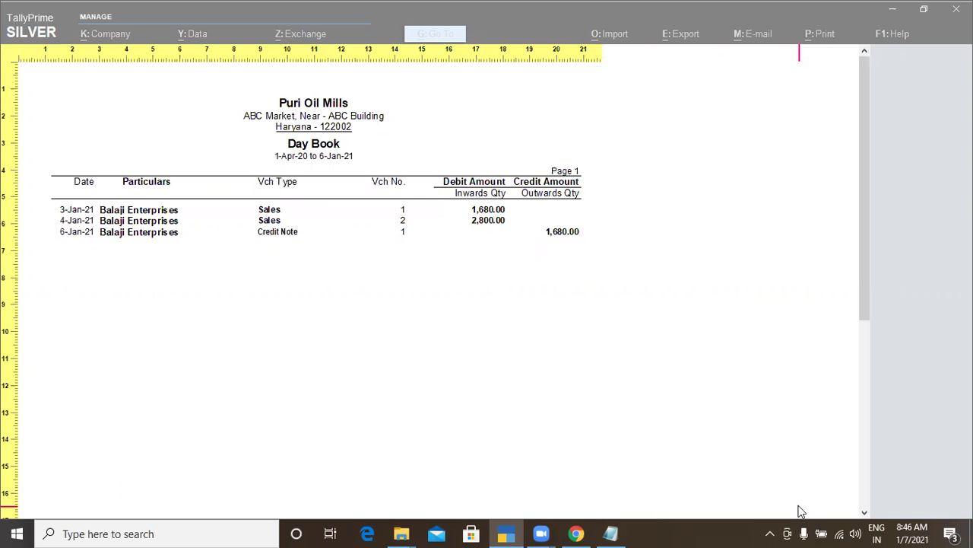
key(Escape)
key(Escape)
key(Escape)
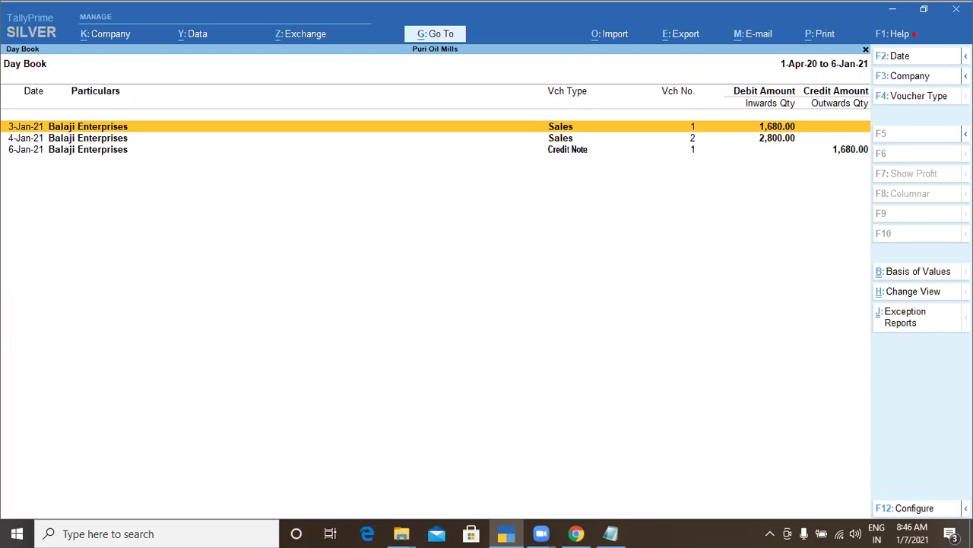
Step: Reopen the Day Book's range filter and go through the particulars available for the voucher condition, down to Ledger Amount
mouse_move(936, 508)
click(808, 503)
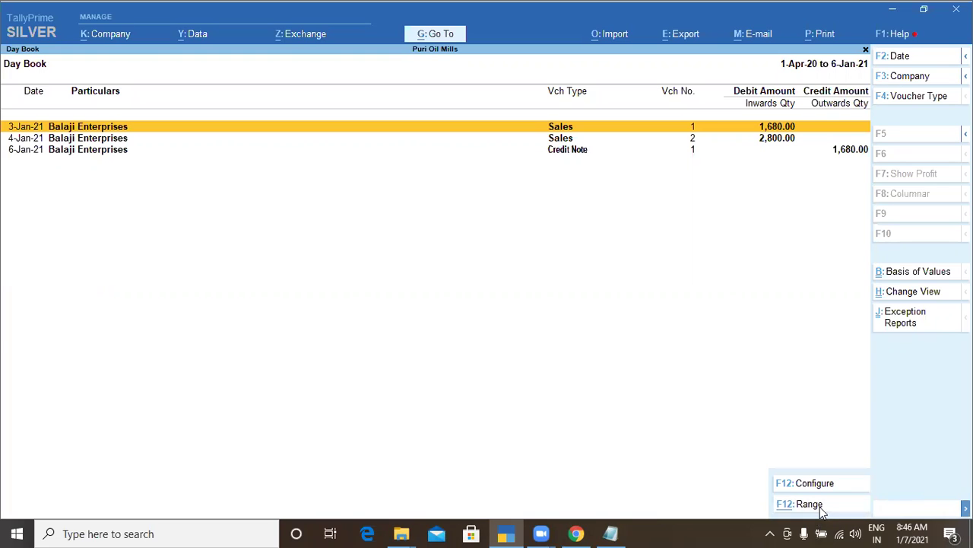
key(Return)
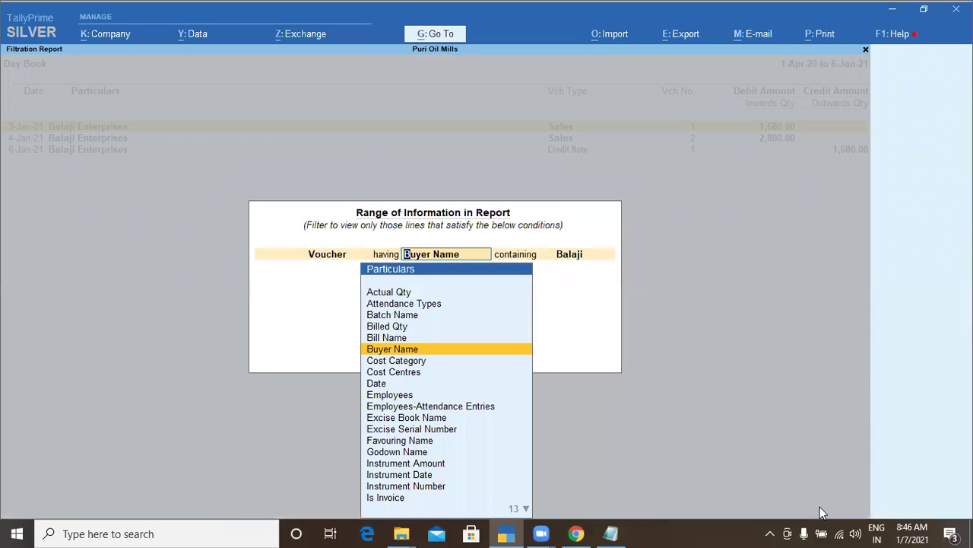
key(Up)
key(Up)
key(Up)
key(Up)
key(Up)
key(Down)
key(Down)
key(Down)
key(Down)
key(Down)
key(Down)
key(Down)
key(Down)
key(Down)
key(Down)
key(Down)
key(Down)
key(Down)
key(Down)
key(Down)
key(Down)
key(Down)
key(Down)
key(Down)
key(Down)
key(Down)
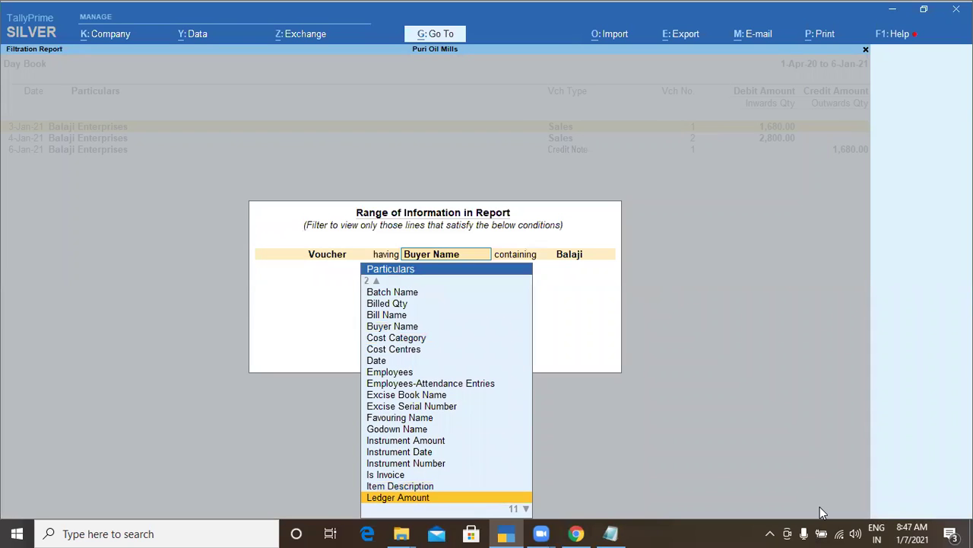